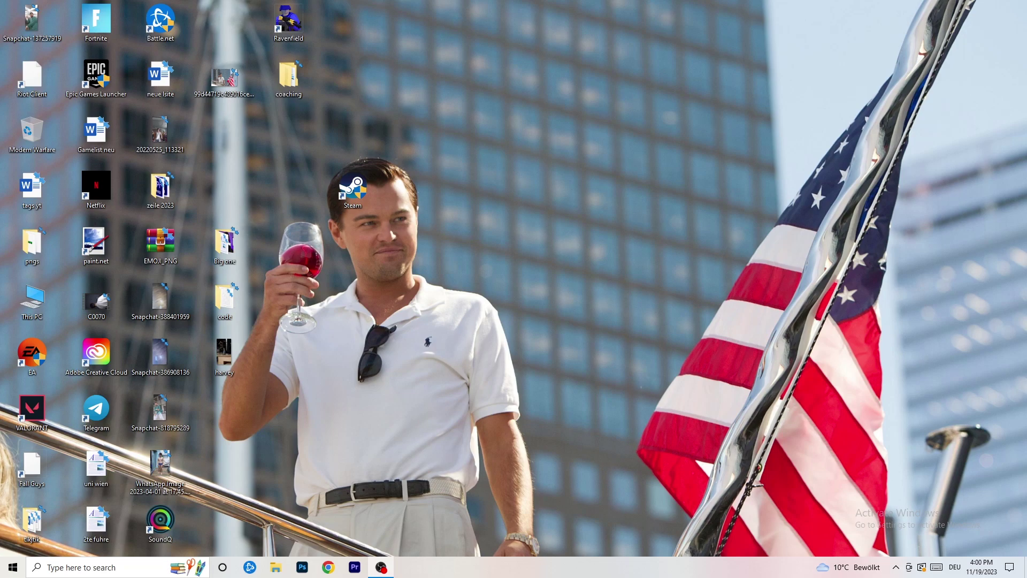
# Open the Start menu from the taskbar's Start button
pyautogui.click(13, 568)
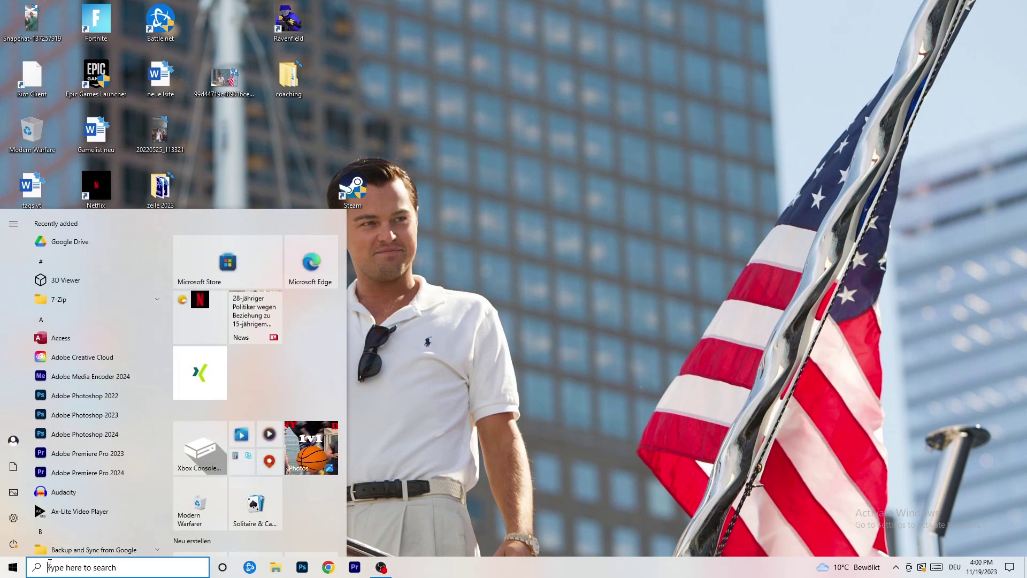
# Open Windows Settings and go to the Gaming section's Xbox Game Bar page
pyautogui.click(13, 517)
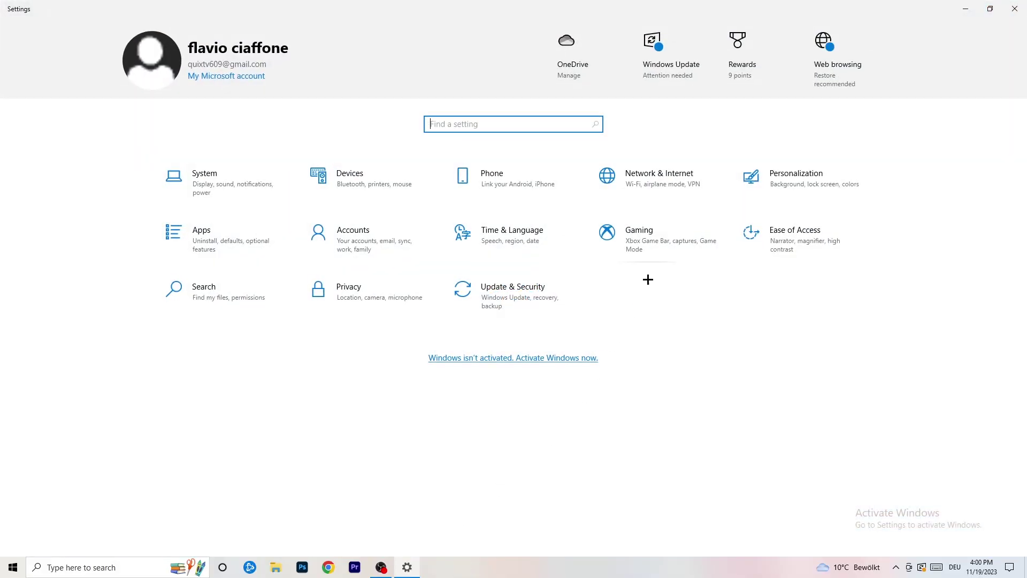
pyautogui.click(647, 255)
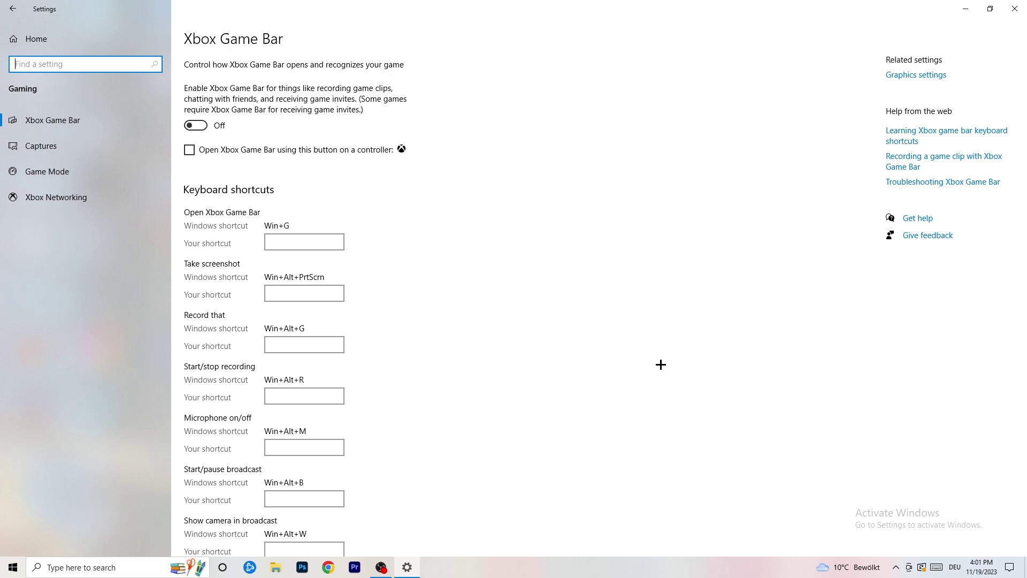
# Check Captures, keeping maximum recording length at 2 hours, then view Game Mode set On
pyautogui.click(85, 148)
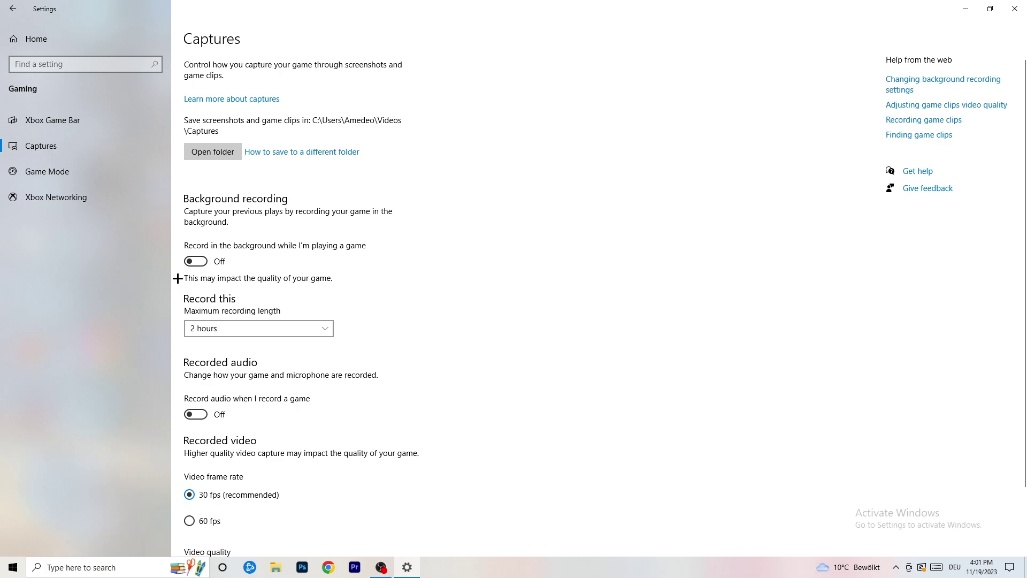
pyautogui.click(262, 329)
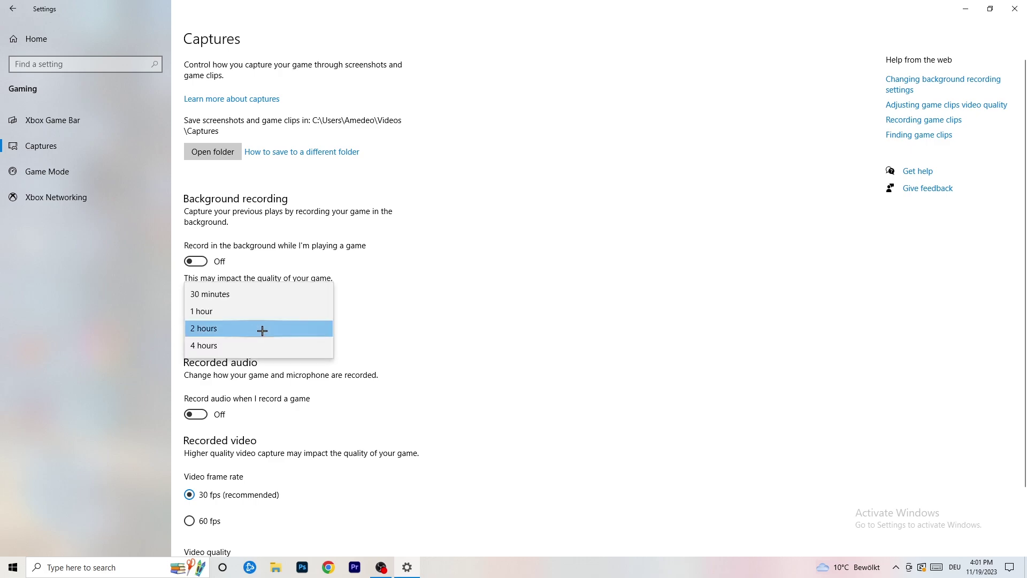
pyautogui.click(437, 290)
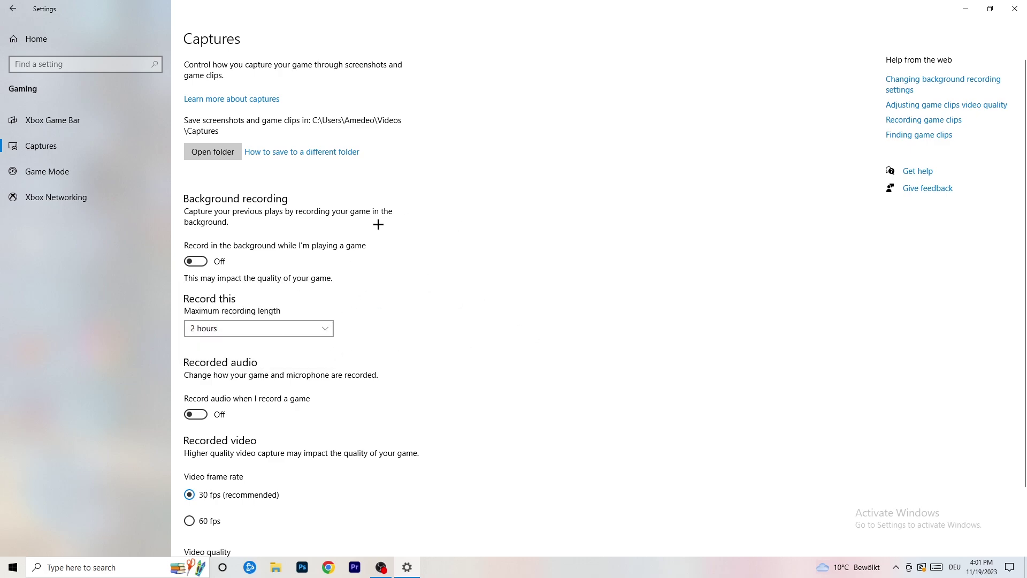
pyautogui.click(310, 324)
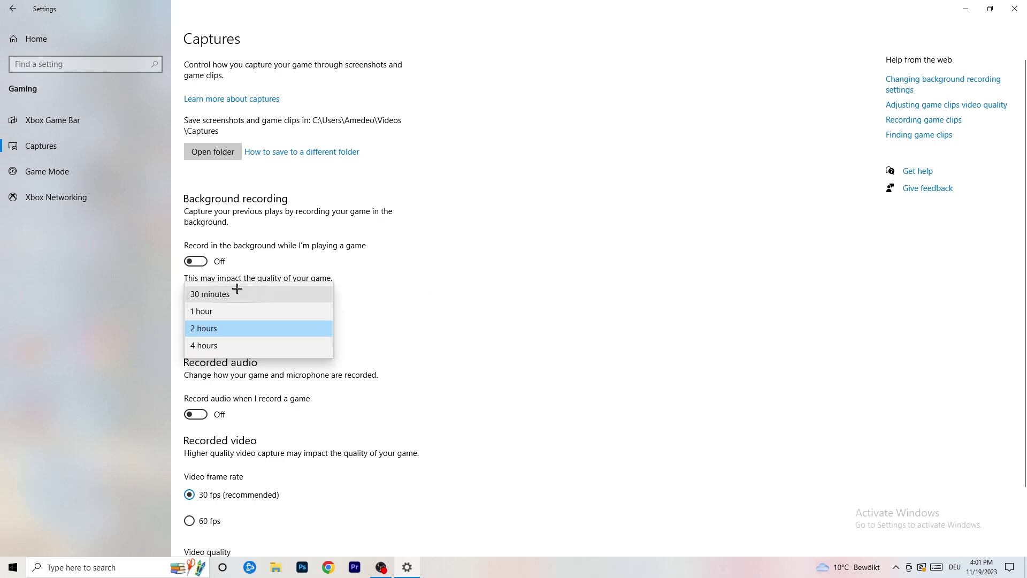
pyautogui.click(587, 378)
pyautogui.scroll(-3, 355, 397)
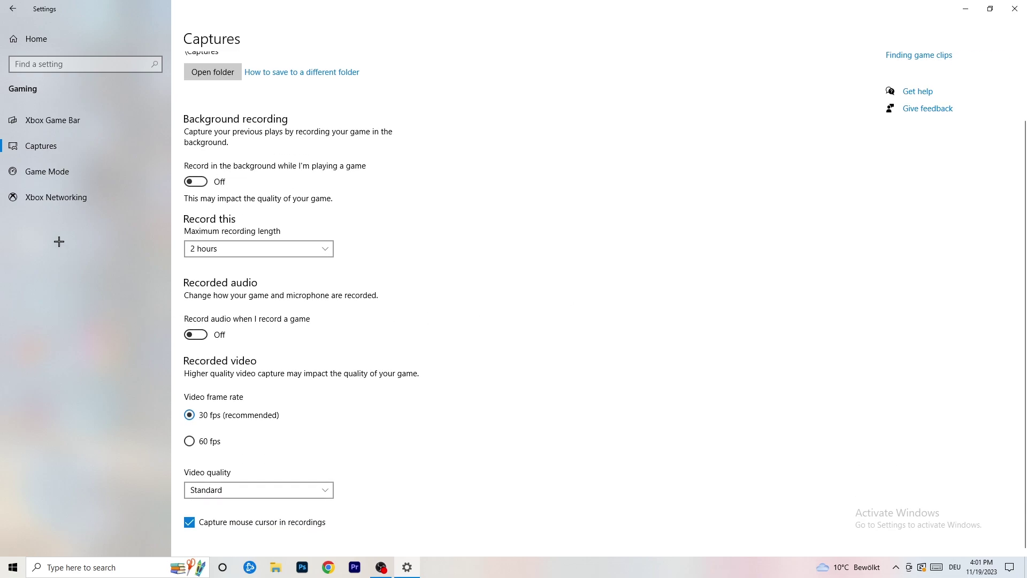
pyautogui.click(73, 169)
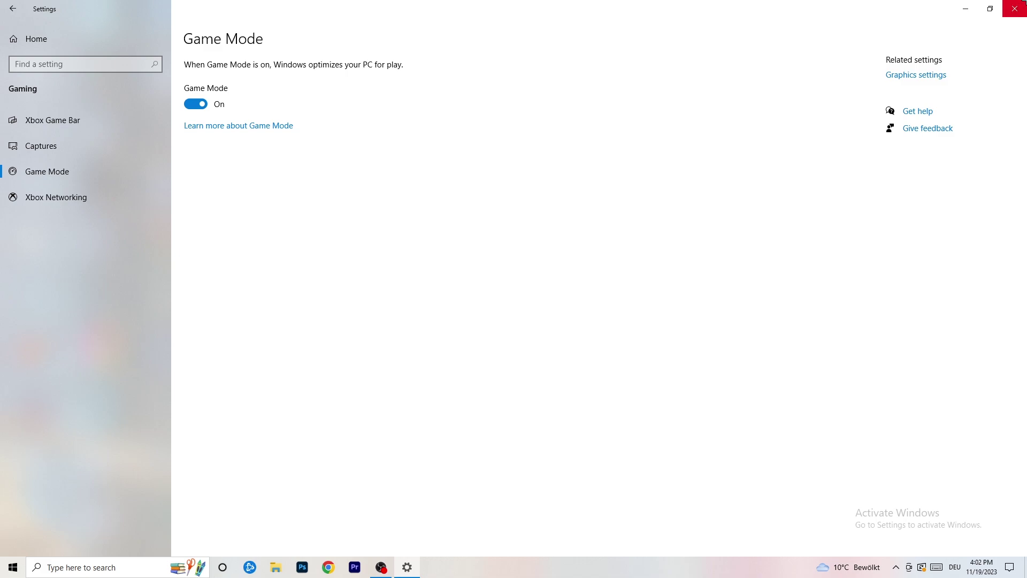
# Close Settings and launch Task Manager from the taskbar's right-click menu
pyautogui.click(1015, 8)
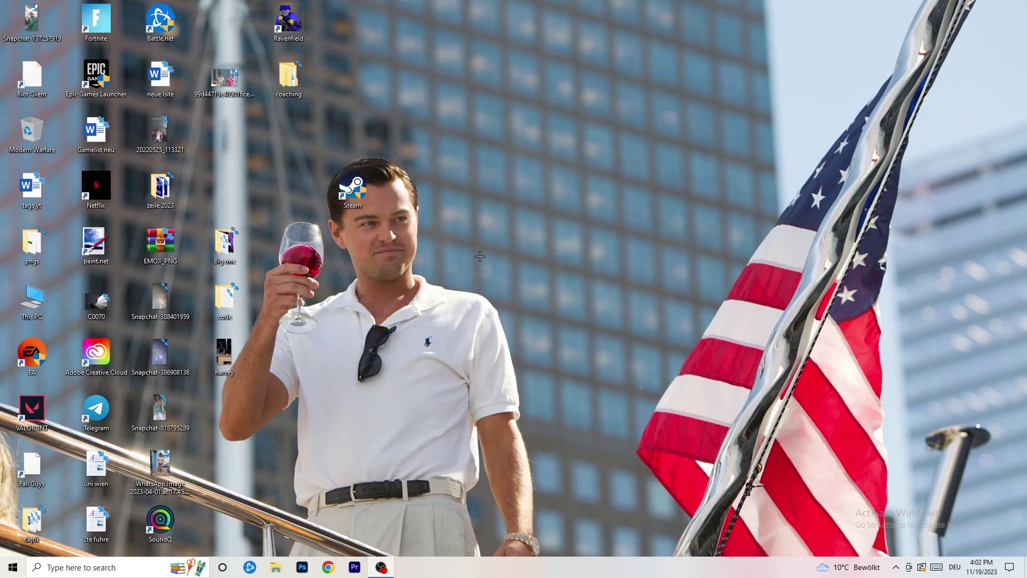
pyautogui.moveTo(499, 564); pyautogui.dragTo(360, 501)
pyautogui.rightClick(497, 569)
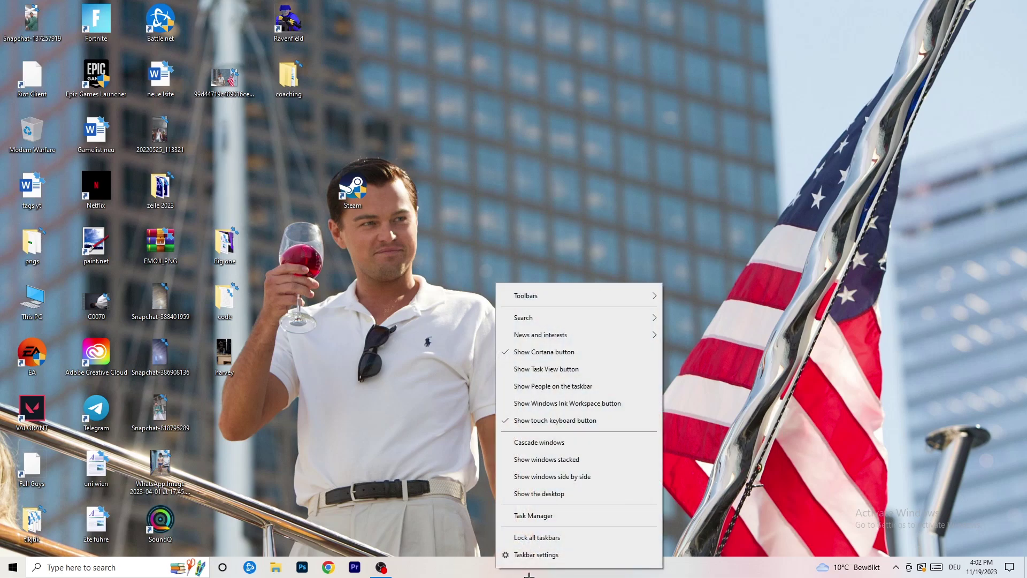
pyautogui.click(552, 519)
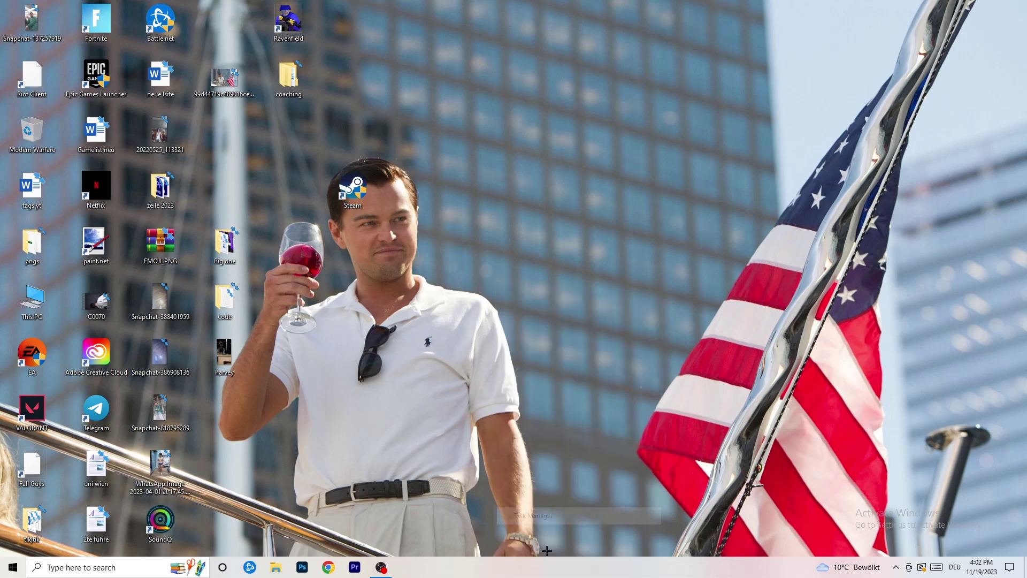
# Maximize Task Manager, check GPU usage, and sort processes by CPU usage, highest first
pyautogui.click(593, 27)
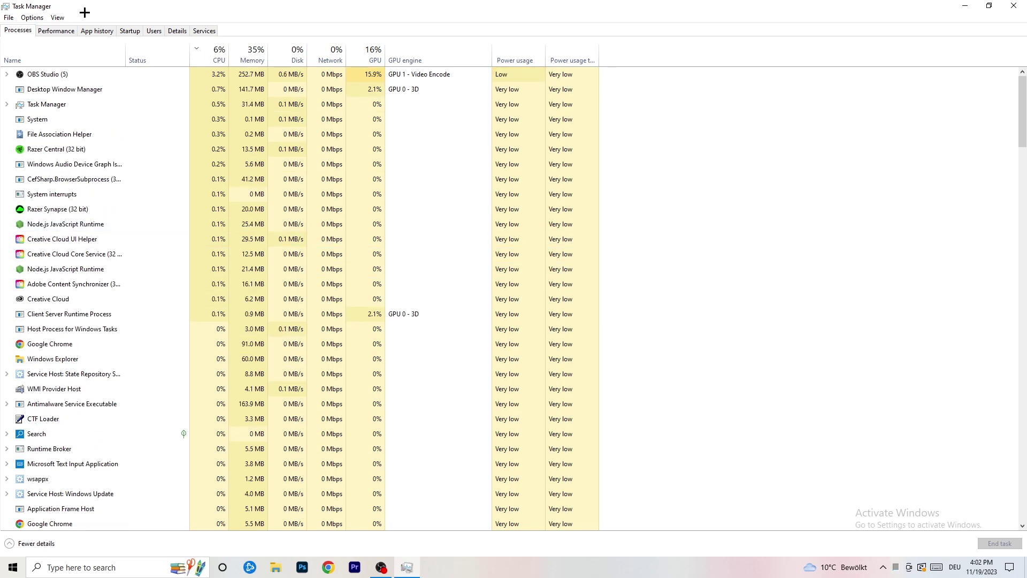
pyautogui.click(218, 52)
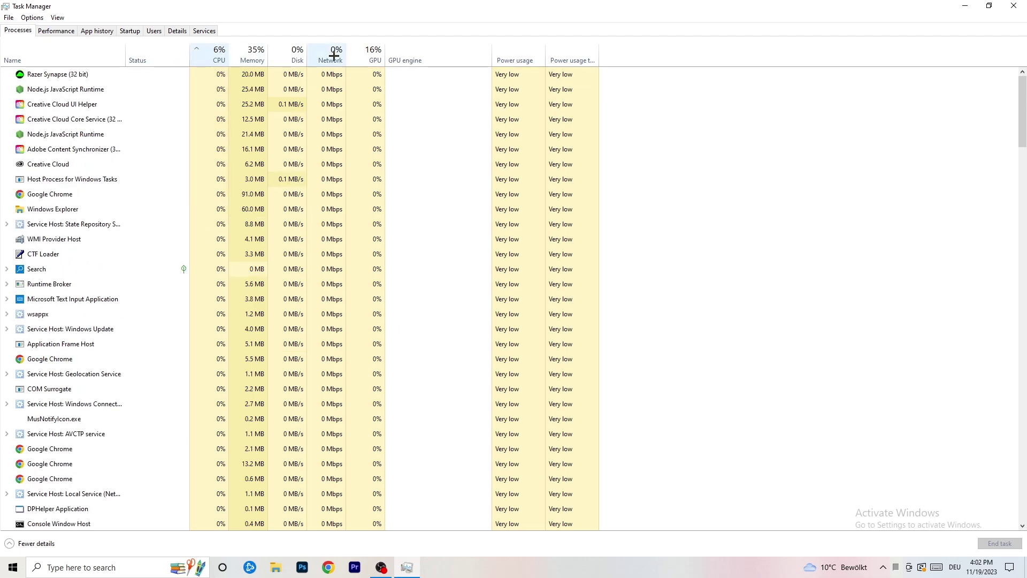
pyautogui.click(367, 54)
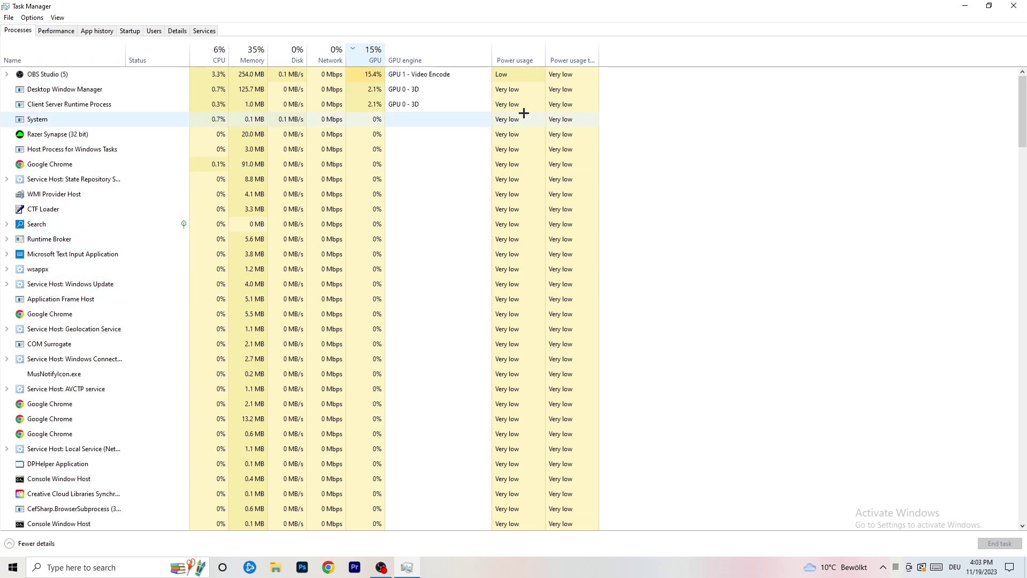
pyautogui.rightClick(372, 76)
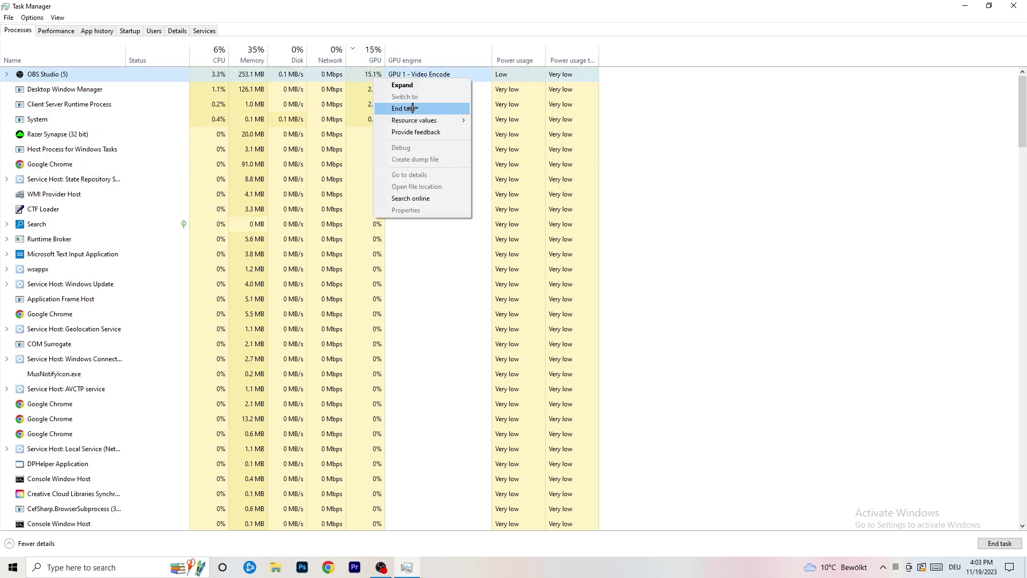
pyautogui.click(840, 96)
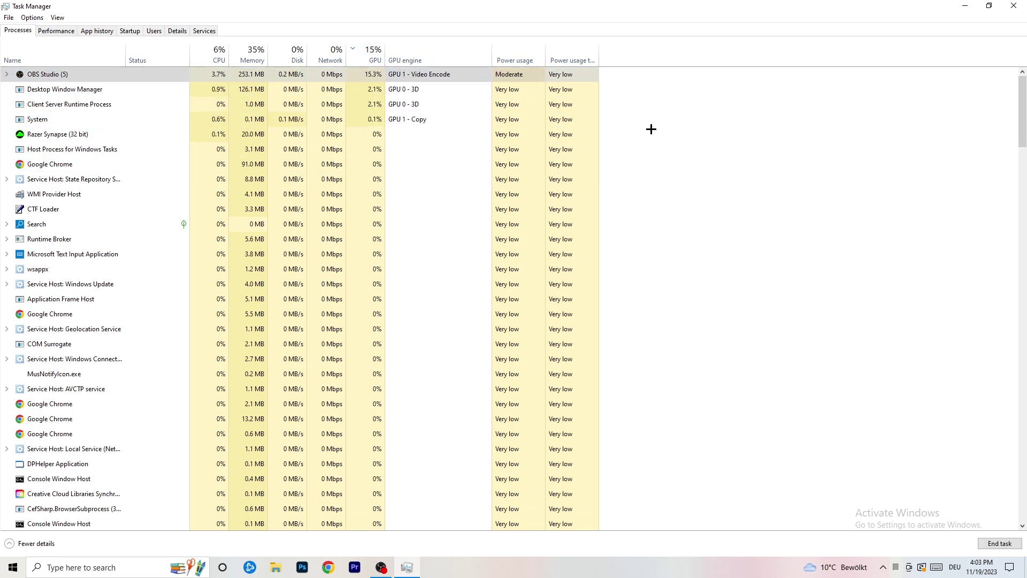
pyautogui.click(217, 53)
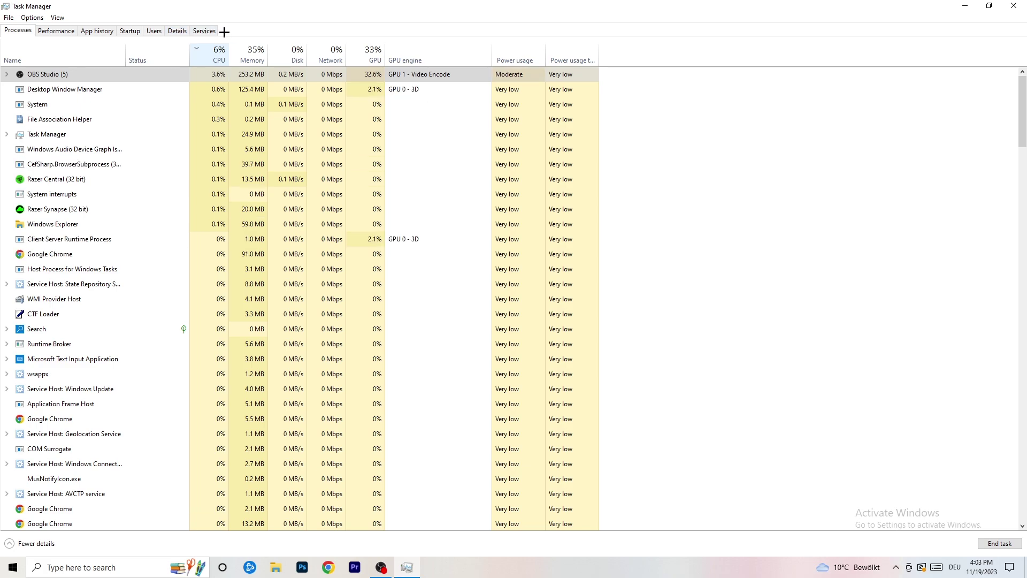
# On the Details list, show the Set priority choices for a Creative Cloud UI Helper process
pyautogui.click(178, 30)
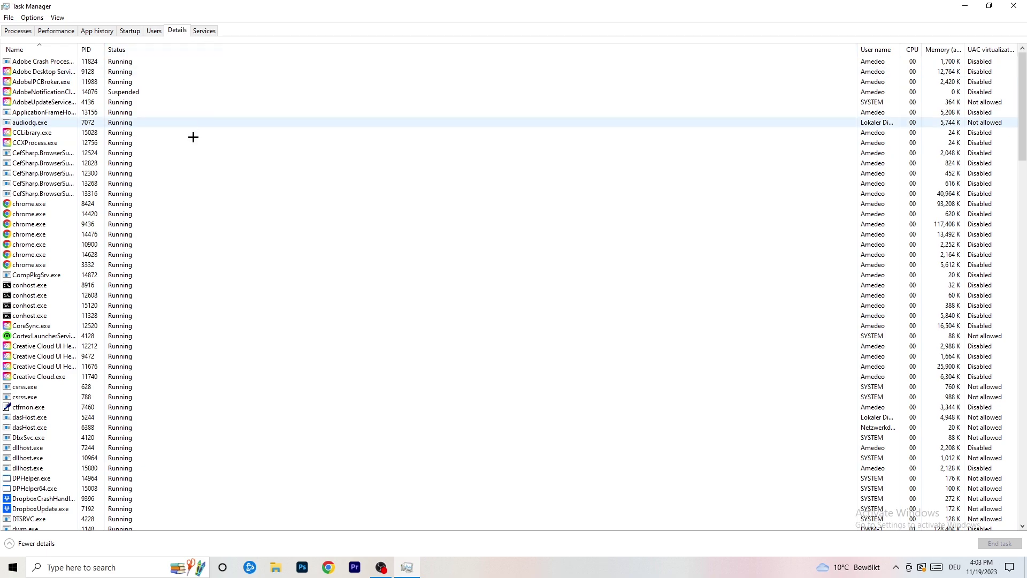
pyautogui.scroll(-10, 151, 277)
pyautogui.scroll(10, 160, 251)
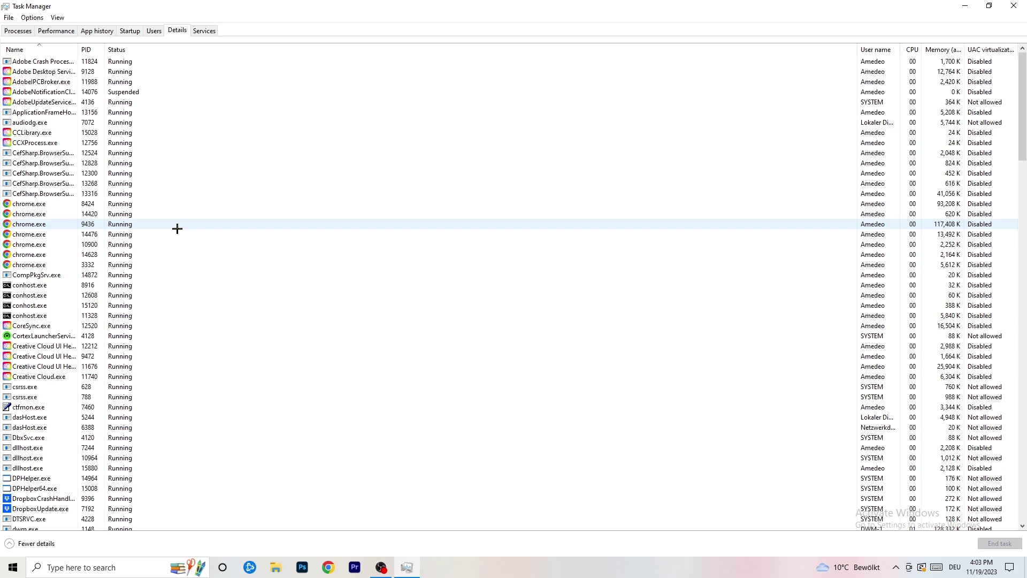
pyautogui.scroll(-3, 65, 257)
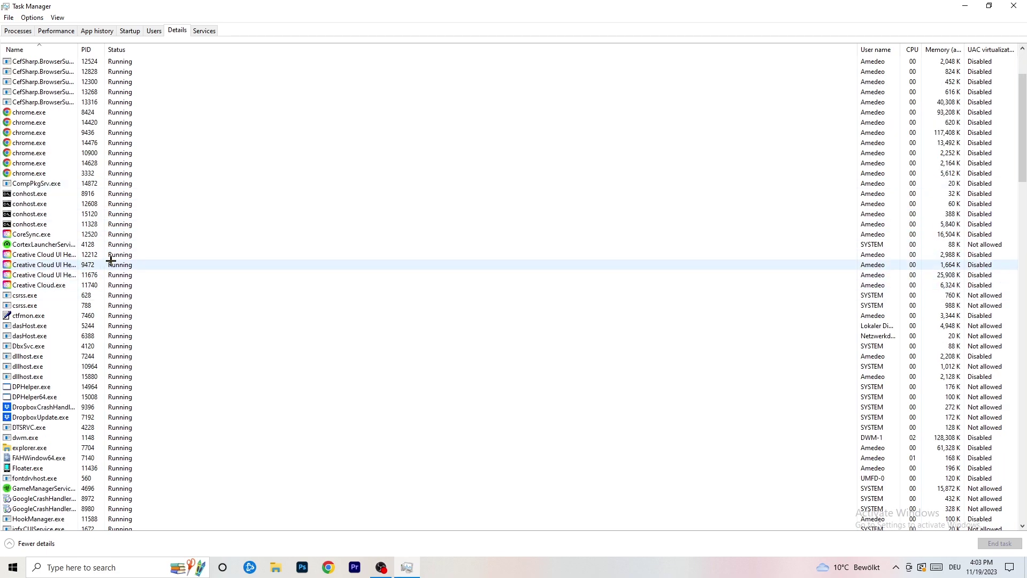
pyautogui.rightClick(44, 275)
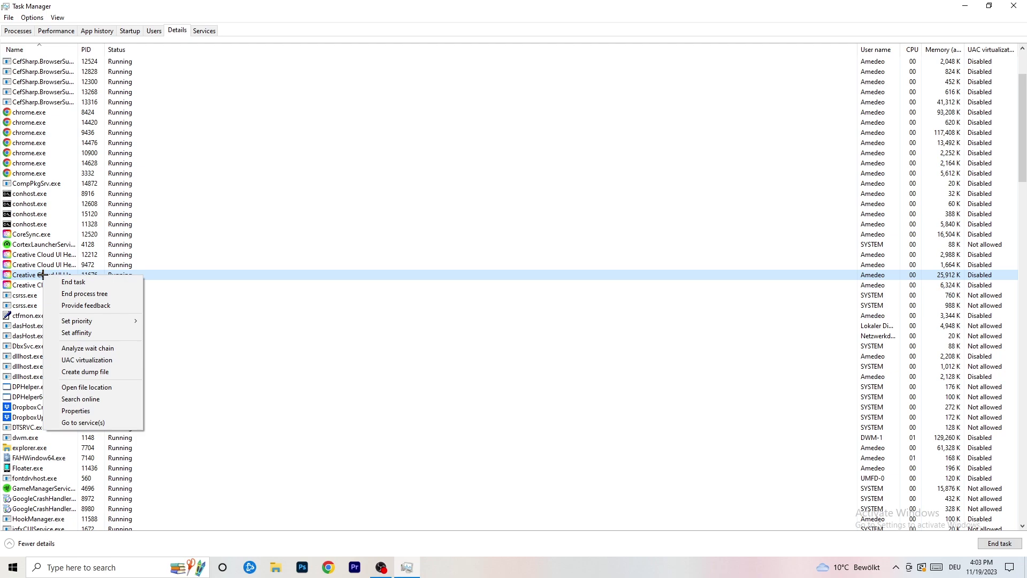
pyautogui.moveTo(123, 321)
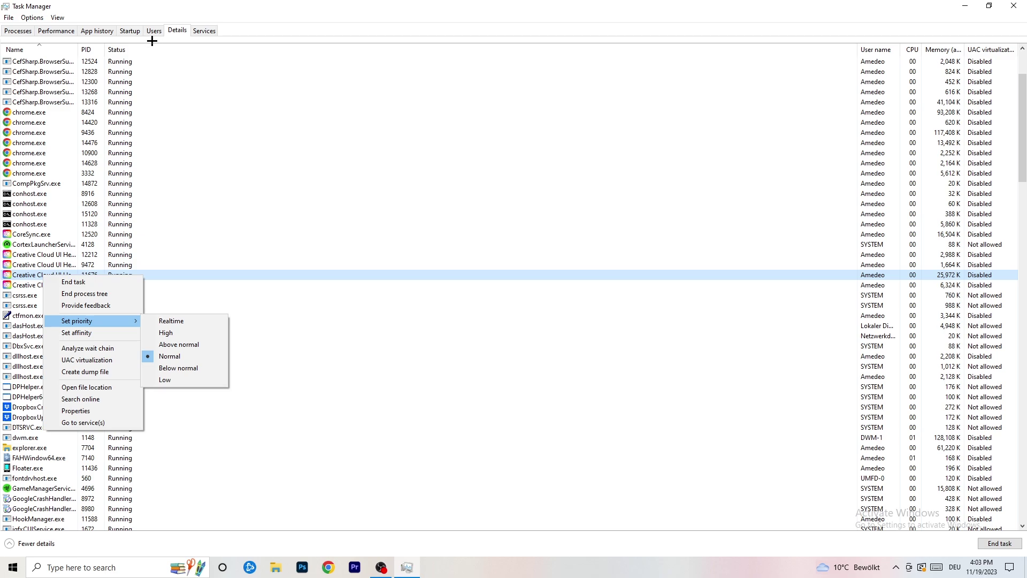
# Review the Startup list, leave DT_Startup enabled, and close Task Manager
pyautogui.click(130, 31)
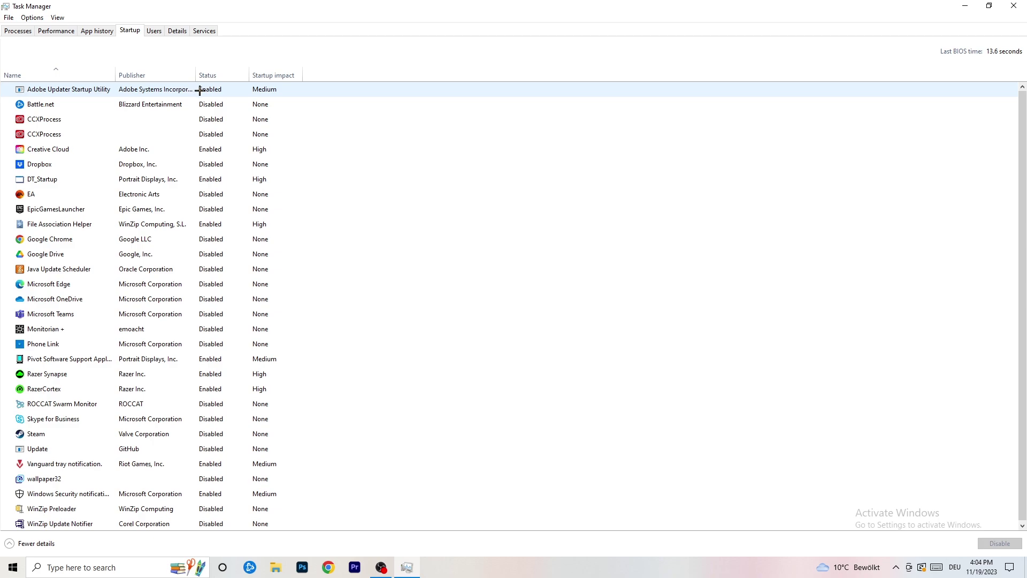
pyautogui.rightClick(234, 175)
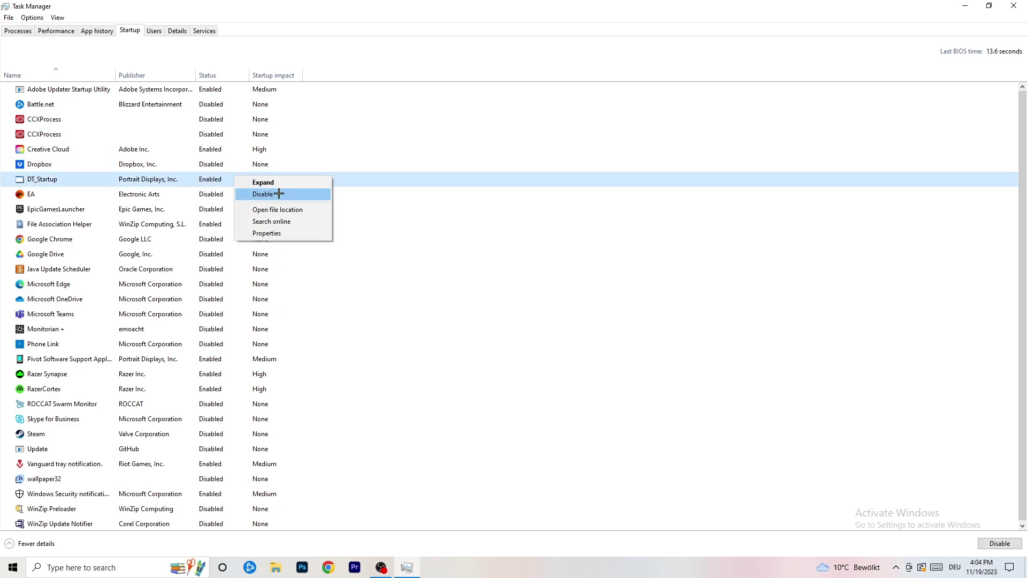
pyautogui.click(763, 16)
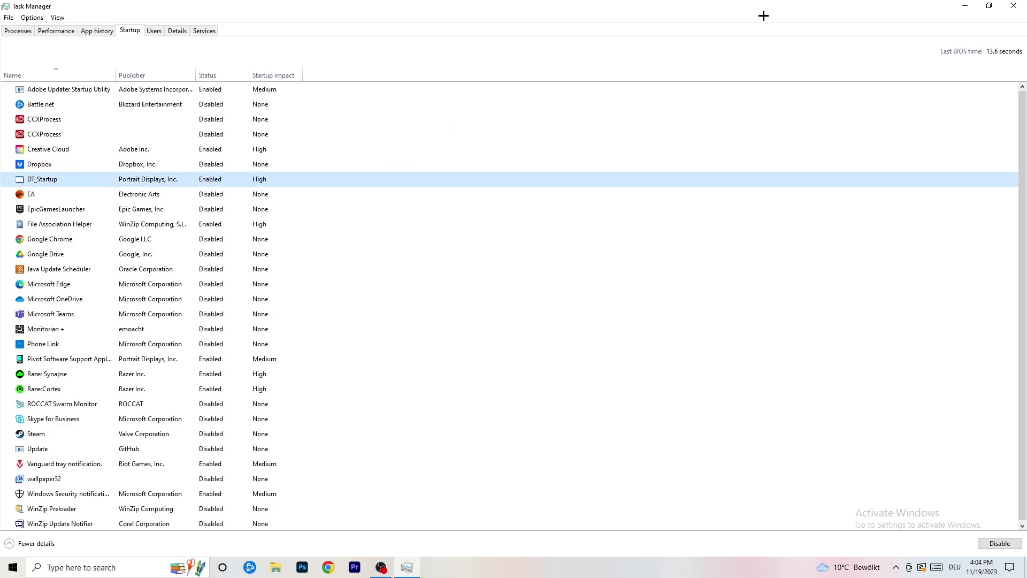
pyautogui.click(1013, 6)
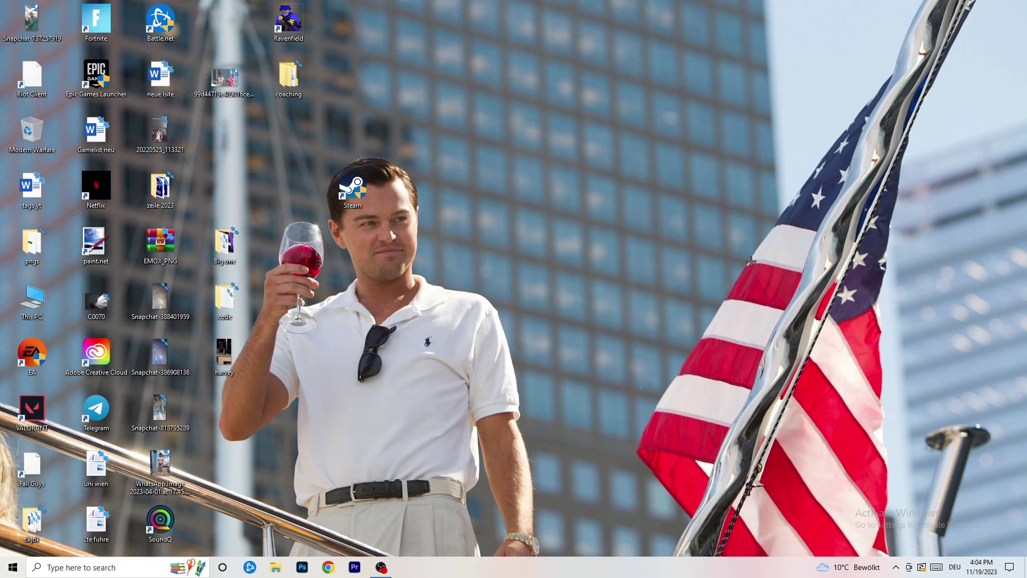
# From Start, open Settings and go to System > Display
pyautogui.click(8, 571)
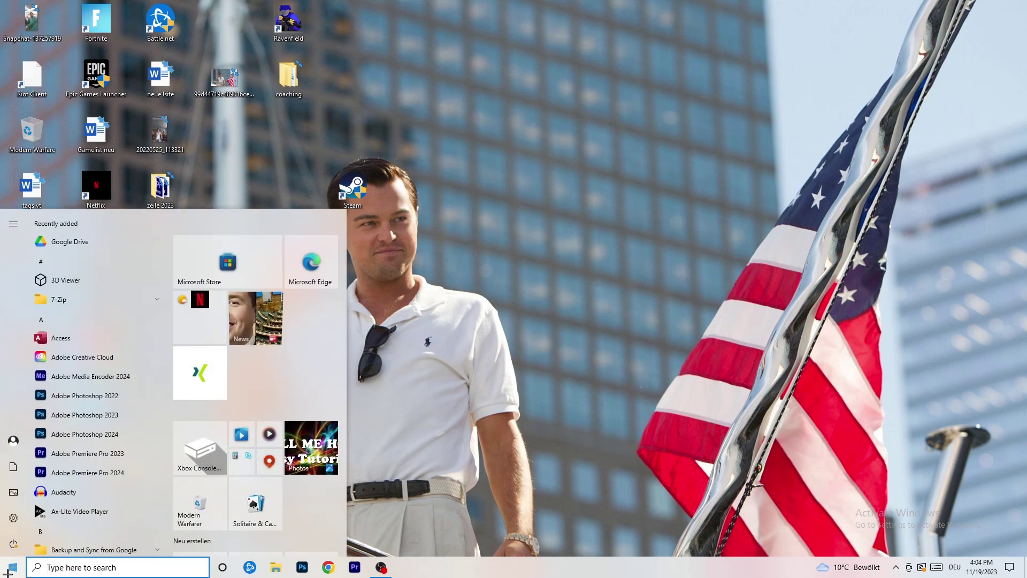
pyautogui.click(12, 521)
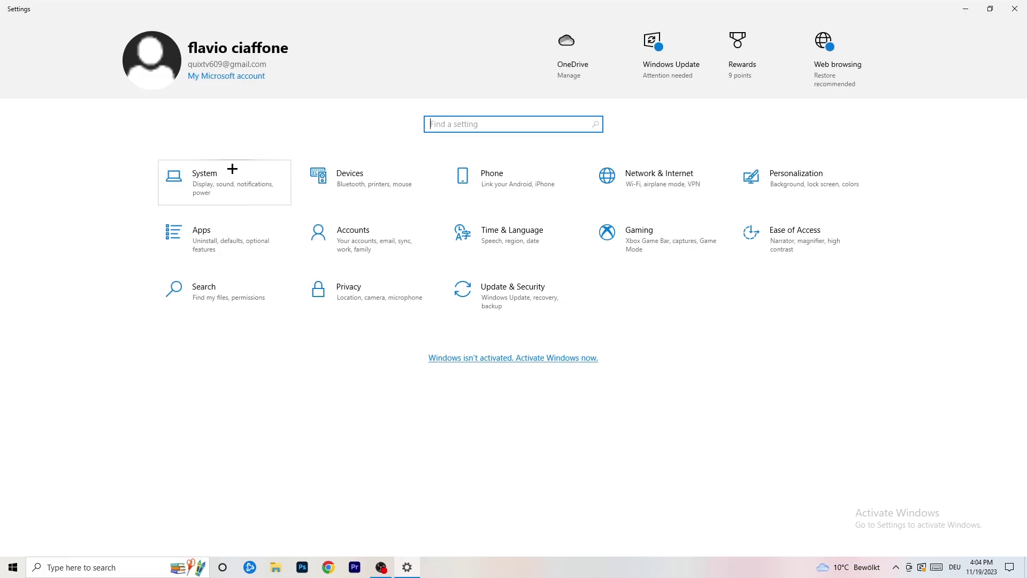
pyautogui.click(242, 173)
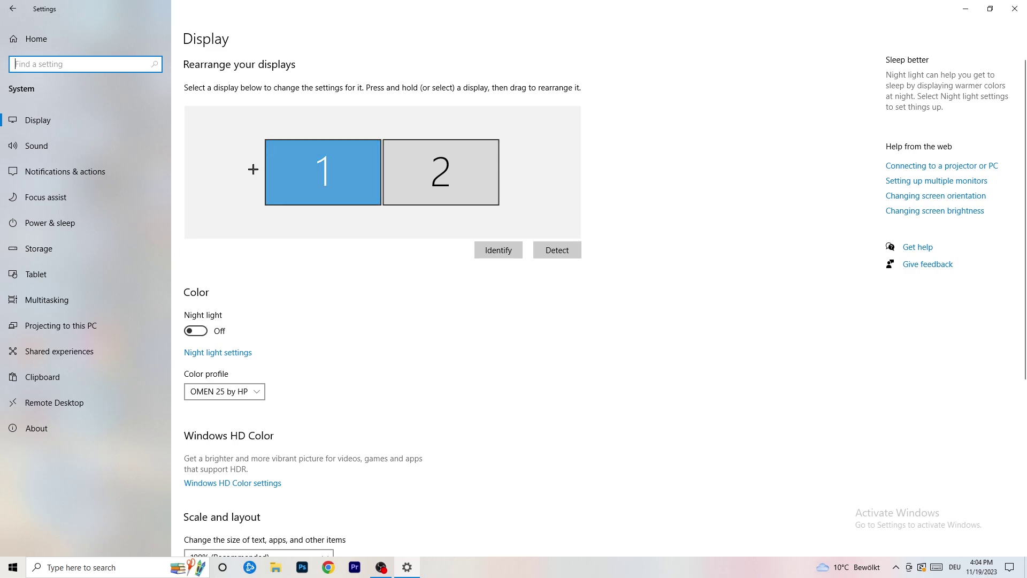
pyautogui.scroll(-3, 370, 189)
pyautogui.scroll(-2, 373, 195)
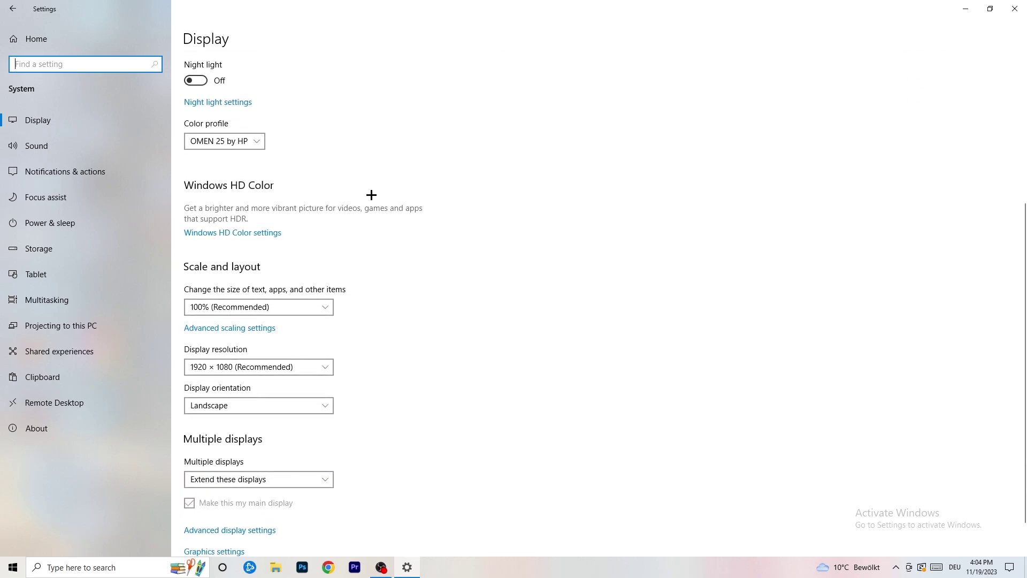
pyautogui.click(291, 307)
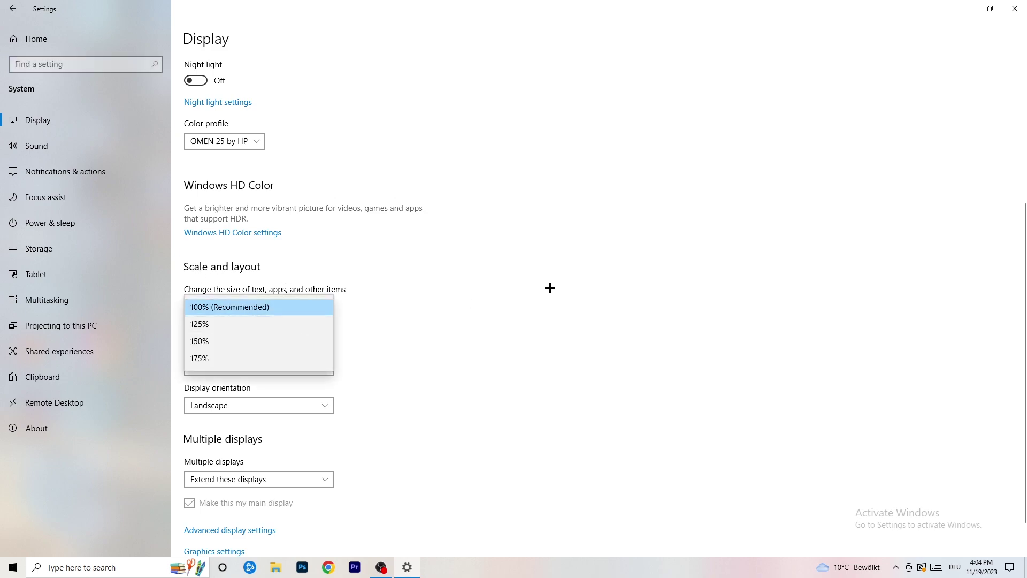
pyautogui.click(520, 281)
pyautogui.scroll(-1, 438, 295)
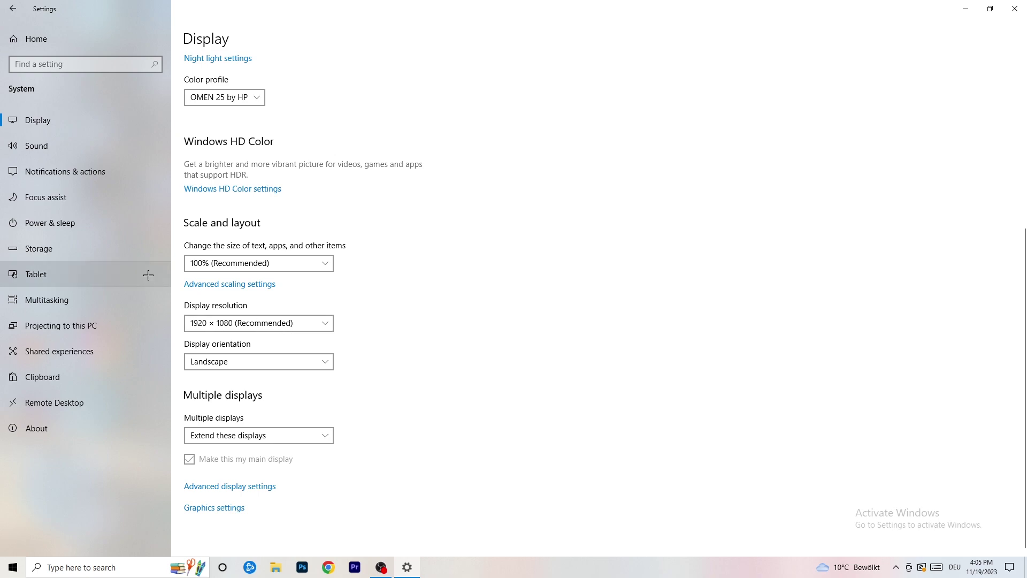
pyautogui.click(80, 226)
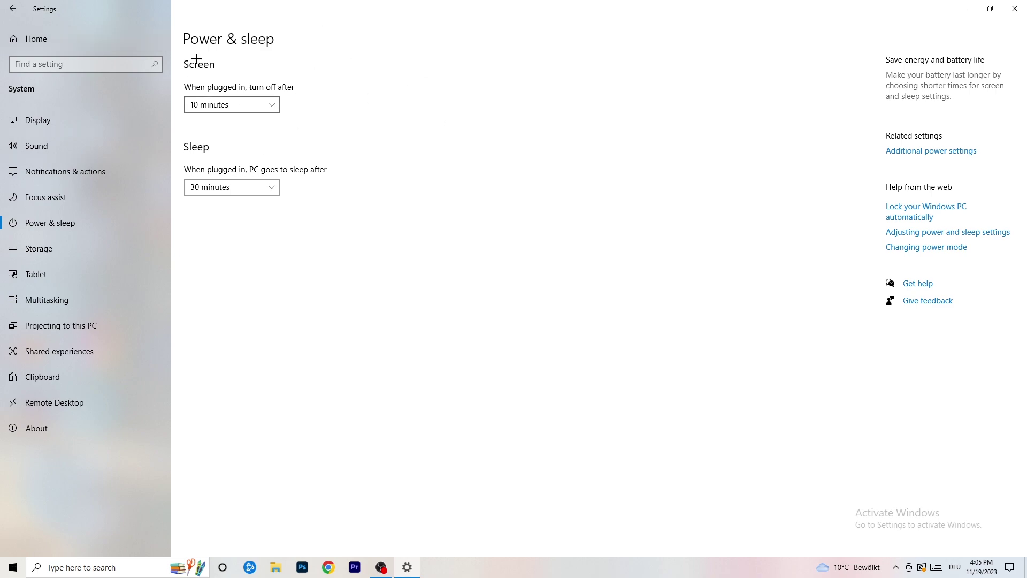
# Review the power plans in Power Options, leaving Balanced active, then go to Storage
pyautogui.click(931, 152)
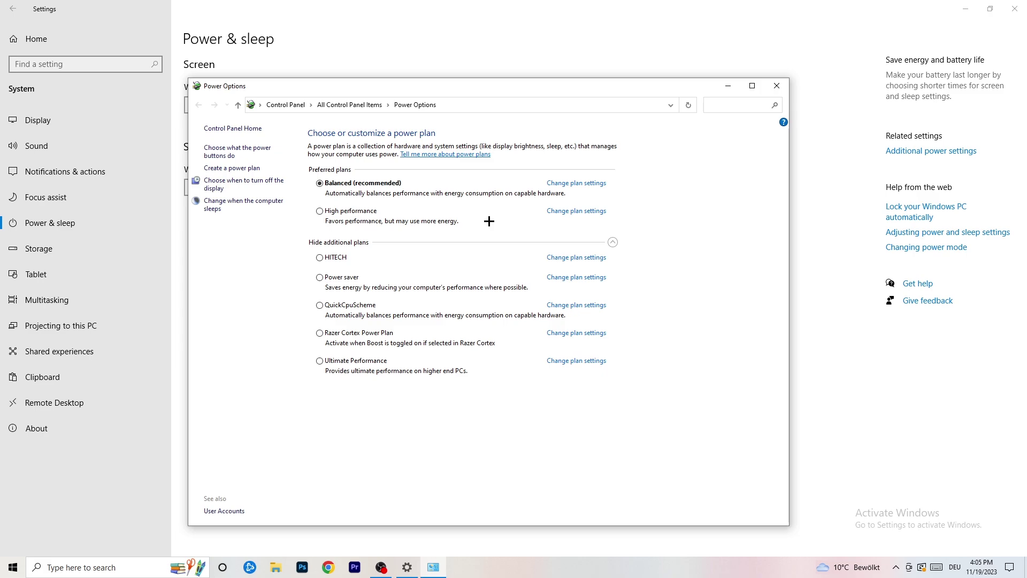
pyautogui.click(777, 87)
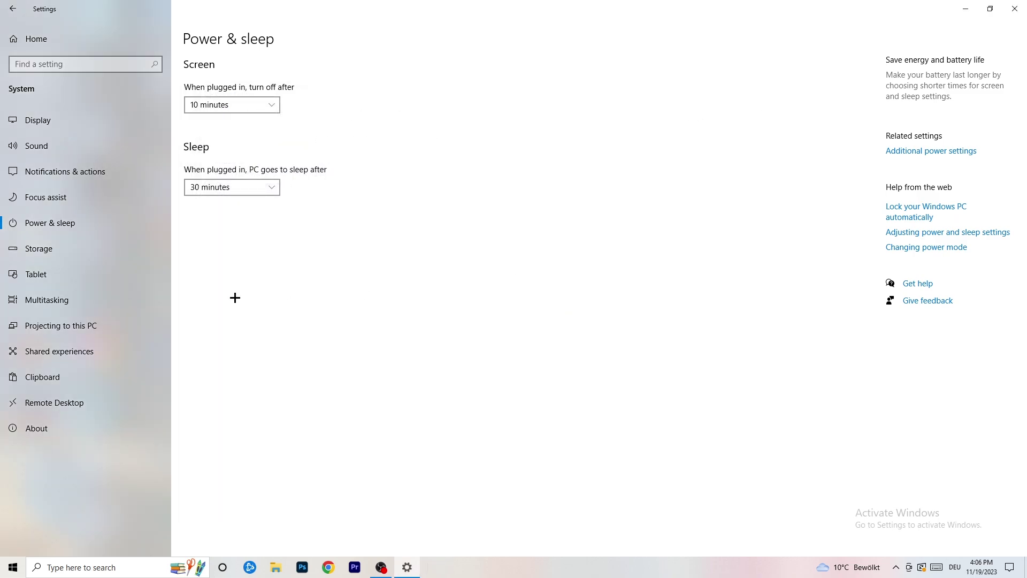
pyautogui.click(70, 255)
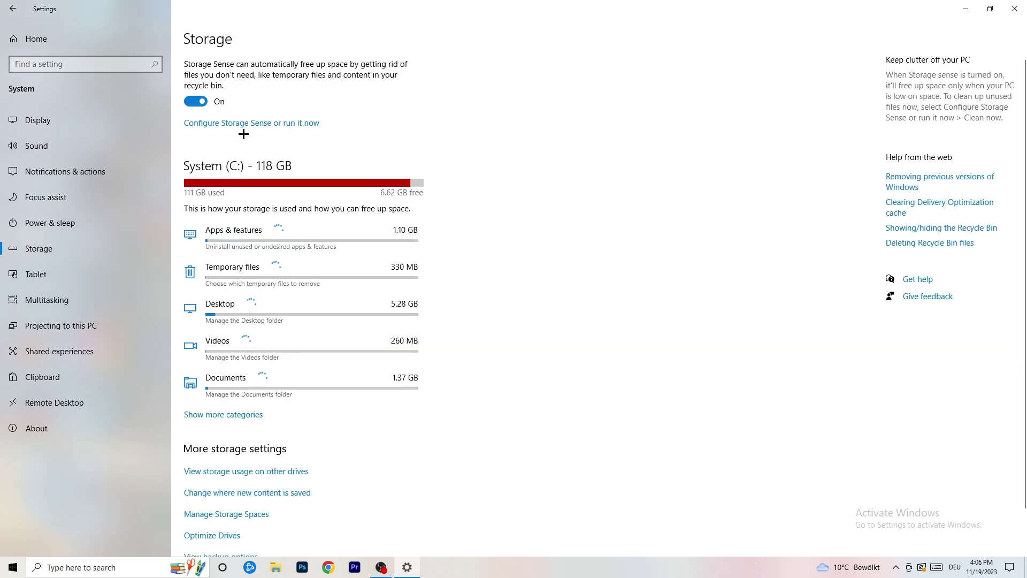
# Keep Storage Sense running every week and enable deleting unused temporary files
pyautogui.click(259, 124)
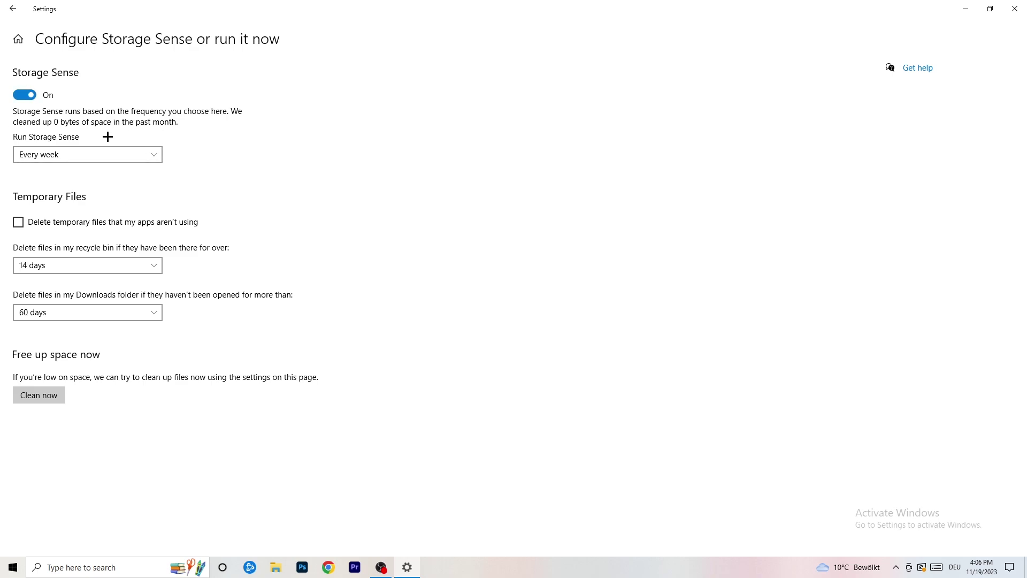
pyautogui.click(75, 155)
pyautogui.click(284, 171)
pyautogui.click(61, 224)
# Keep Recycle Bin cleanup at 14 days and Downloads cleanup at 60 days, then go back
pyautogui.click(76, 264)
pyautogui.click(310, 219)
pyautogui.click(155, 264)
pyautogui.click(458, 185)
pyautogui.click(94, 313)
pyautogui.click(358, 331)
pyautogui.click(121, 315)
pyautogui.click(502, 261)
pyautogui.click(13, 9)
# From Settings home, check Update & Security for a pending restart, then close Settings
pyautogui.click(13, 8)
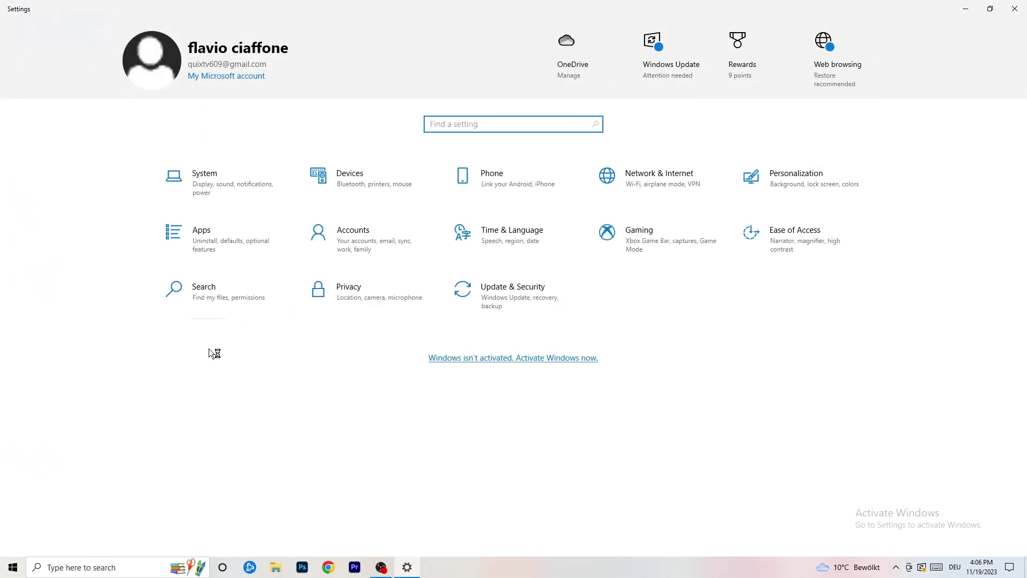
pyautogui.click(506, 301)
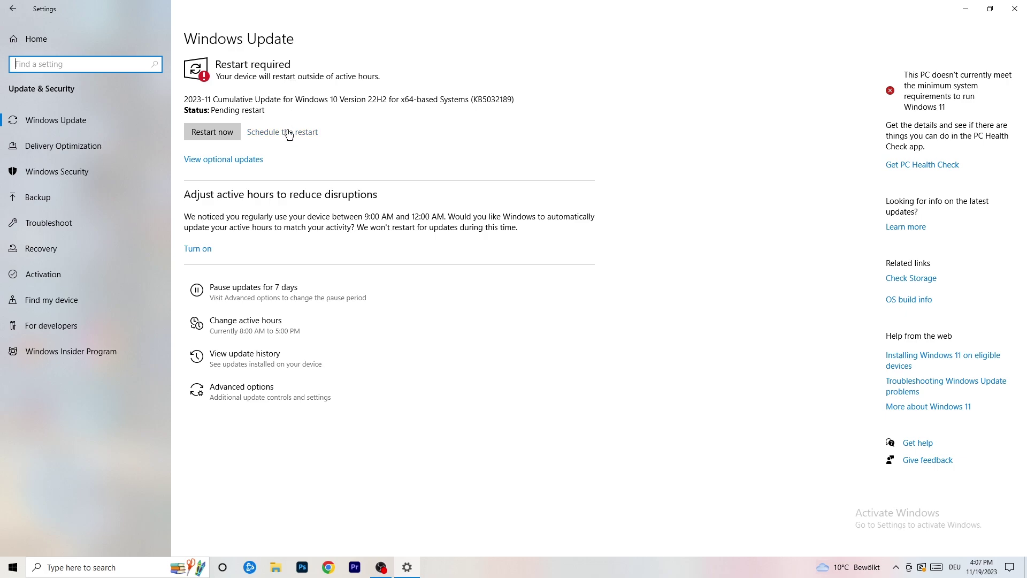
pyautogui.click(1019, 4)
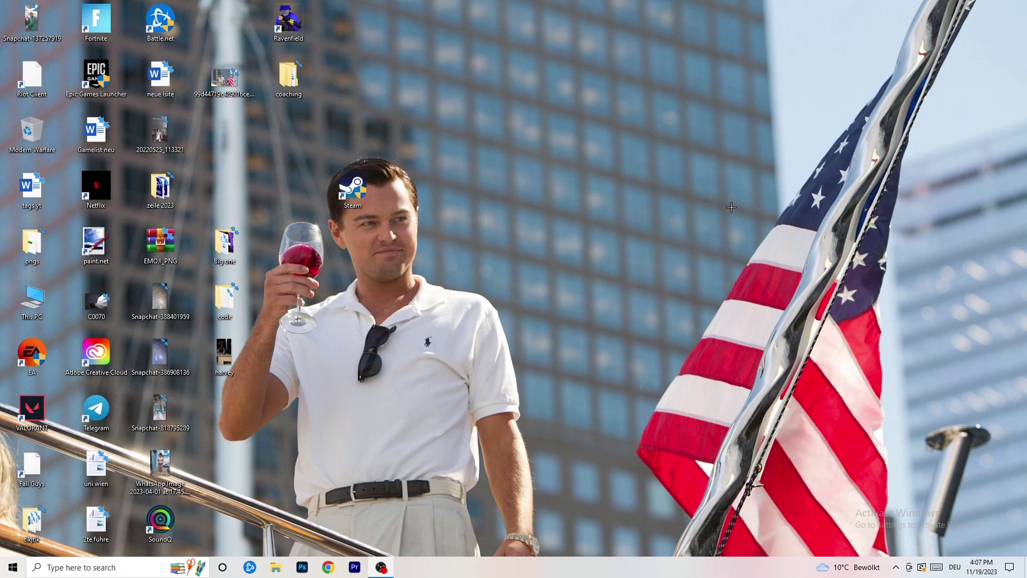
# Launch NVIDIA Control Panel from the desktop context menu
pyautogui.rightClick(622, 225)
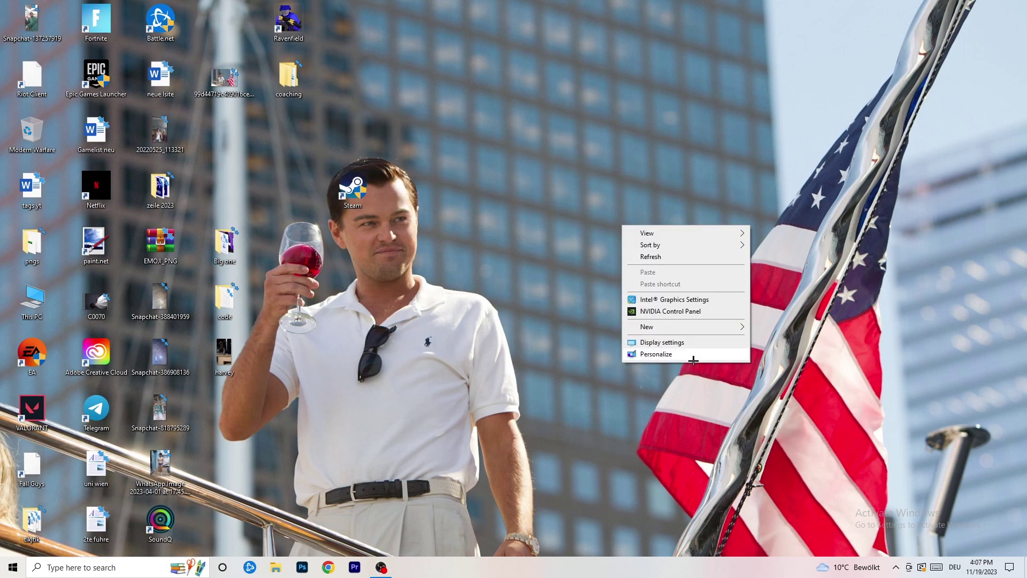
pyautogui.click(684, 313)
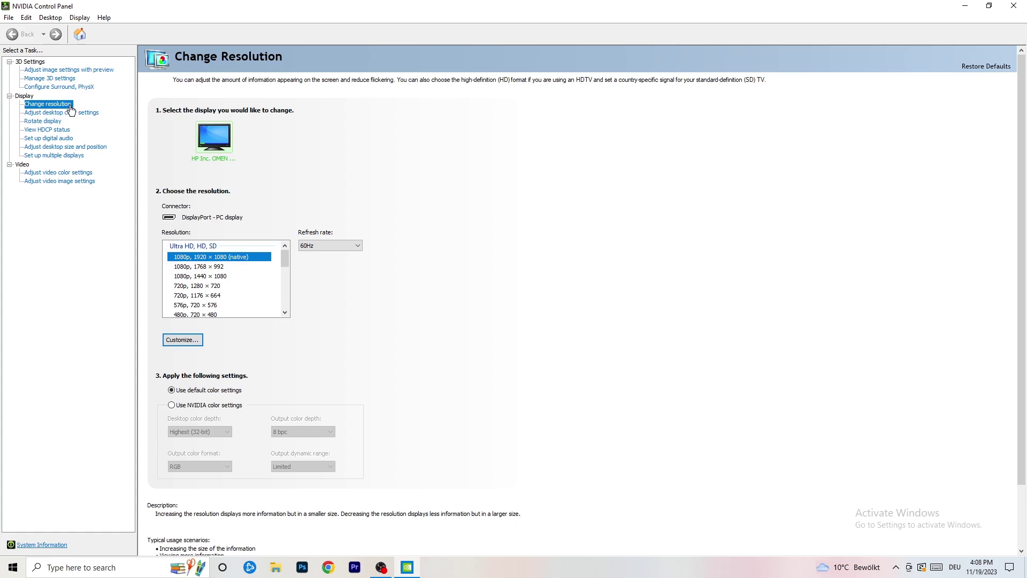
# Review Adjust image settings with preview, keep 'Let the 3D application decide', and close the panel
pyautogui.click(57, 70)
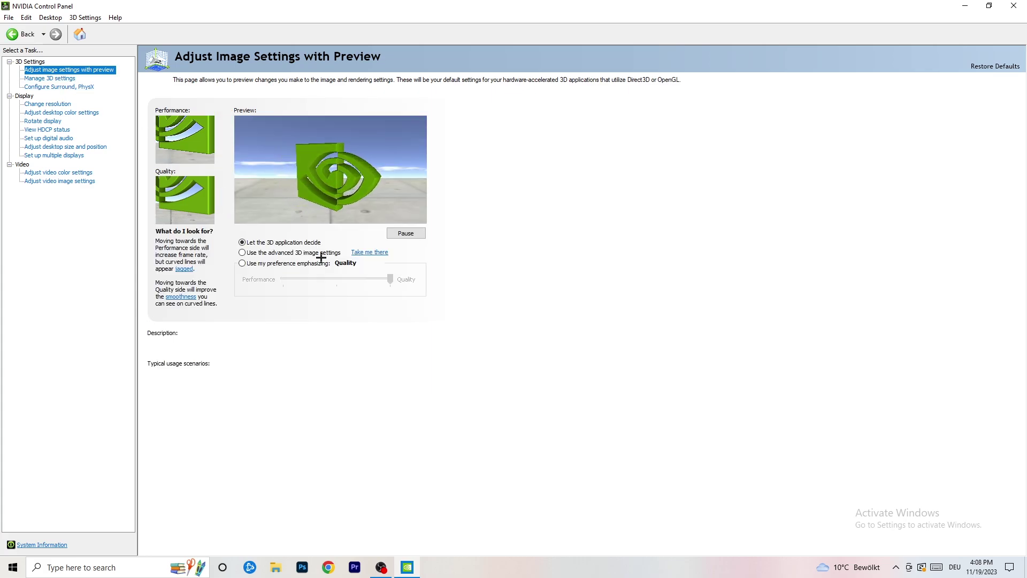
pyautogui.moveTo(320, 257)
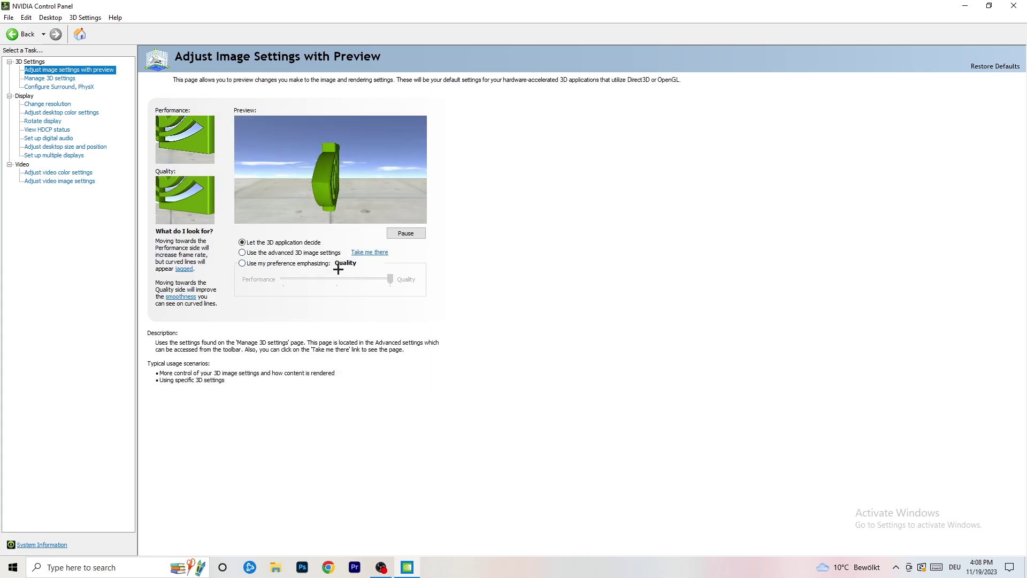
pyautogui.moveTo(294, 267)
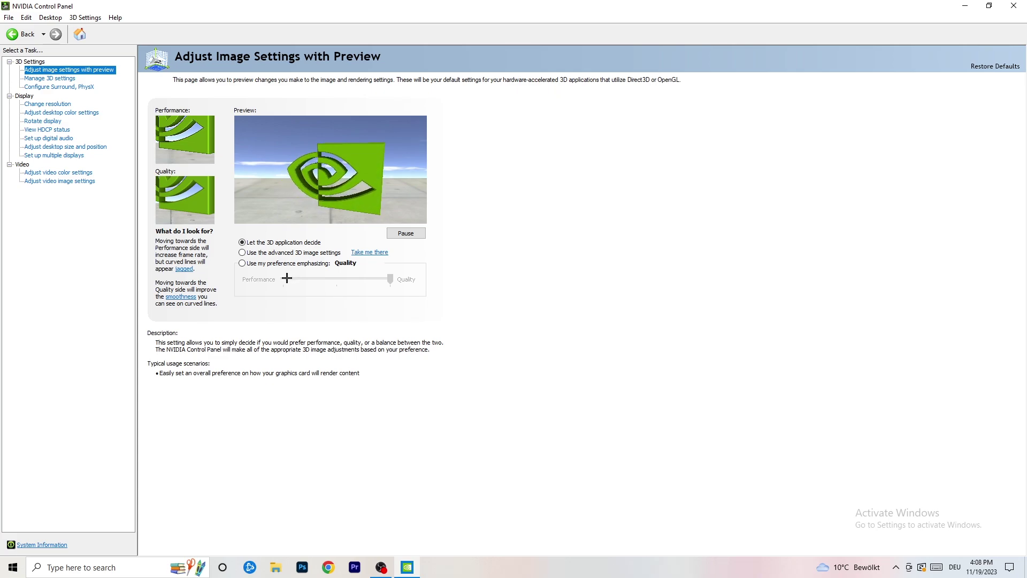
pyautogui.click(1013, 5)
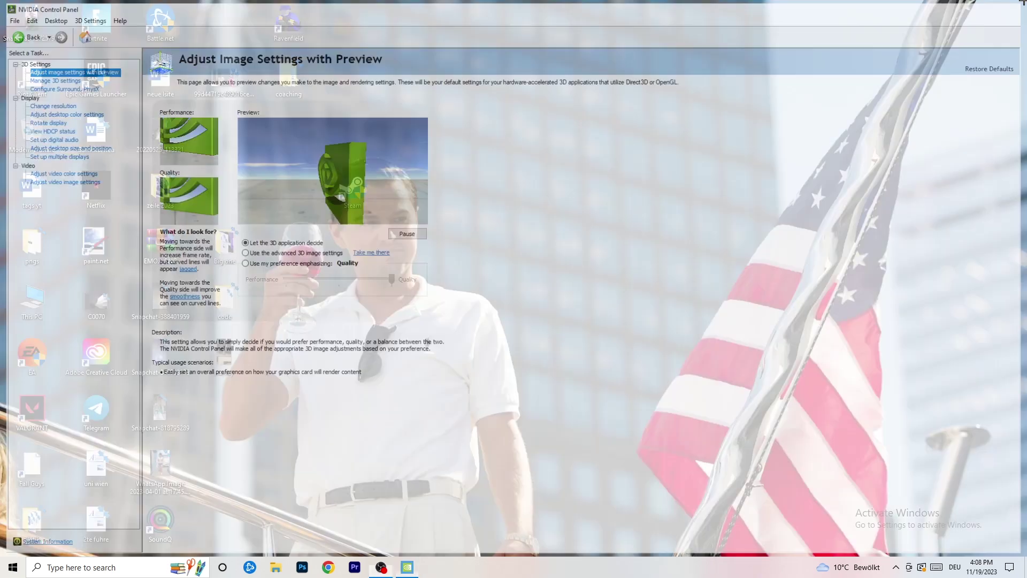